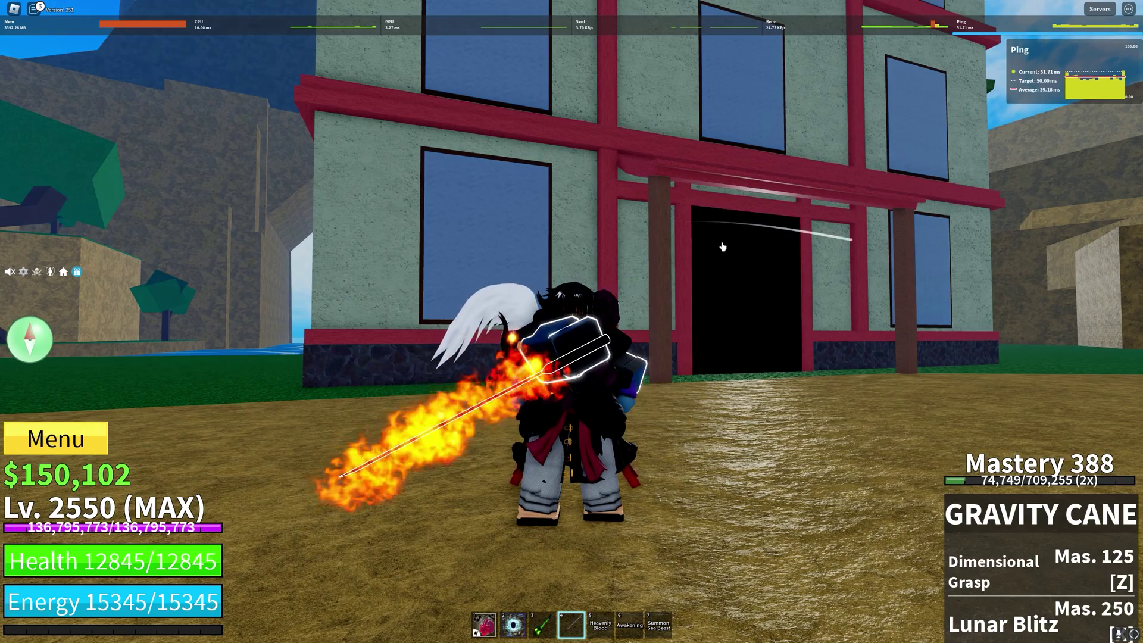
key("Left")
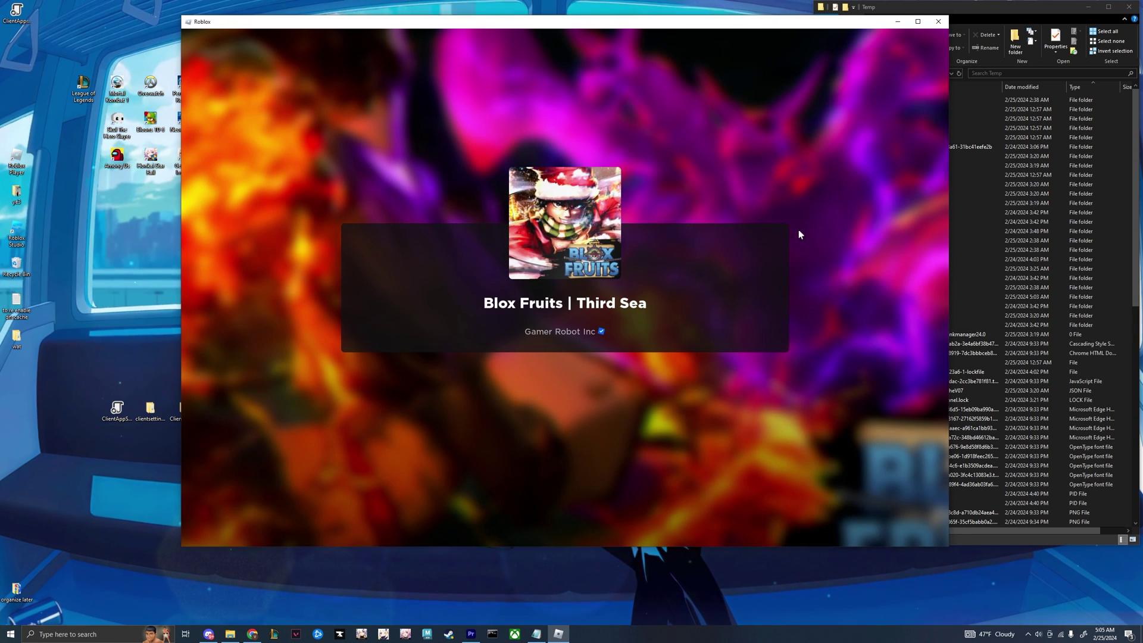
Open the http folder inside Temp's Roblox folder in File Explorer and look through its cached files.
left_click(991, 297)
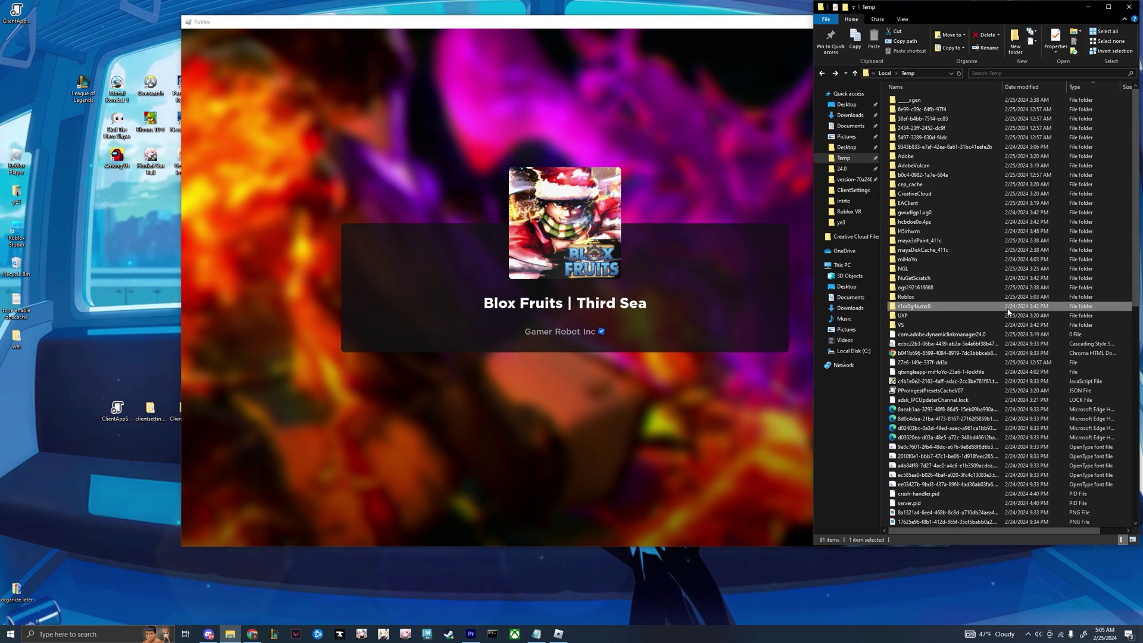
double_click(991, 298)
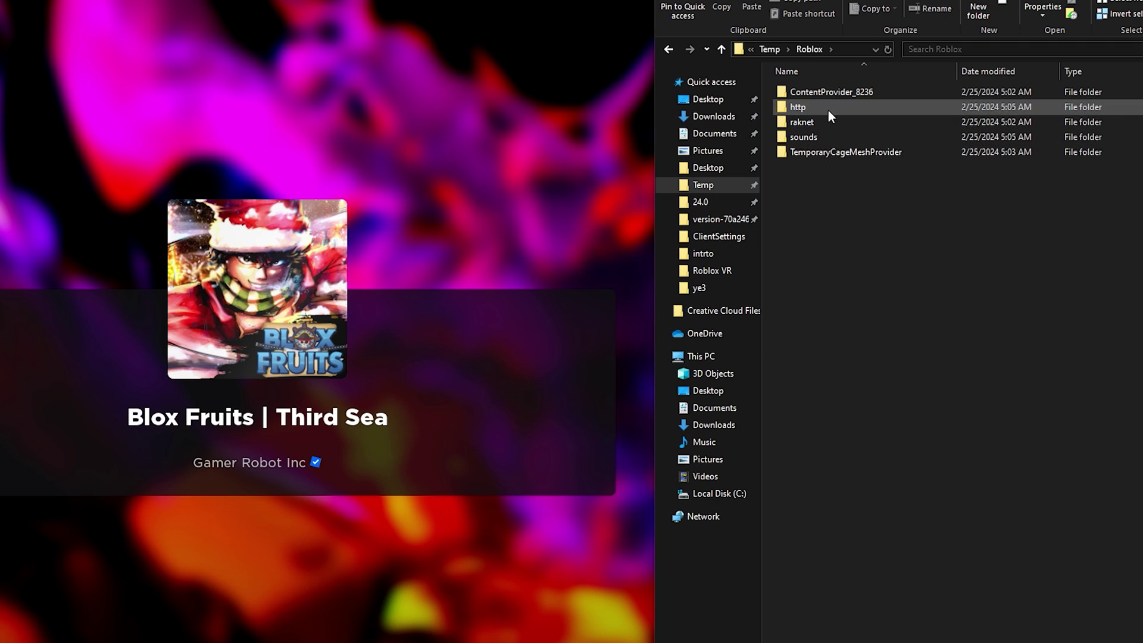
double_click(828, 110)
scroll(977, 170, "down", 12)
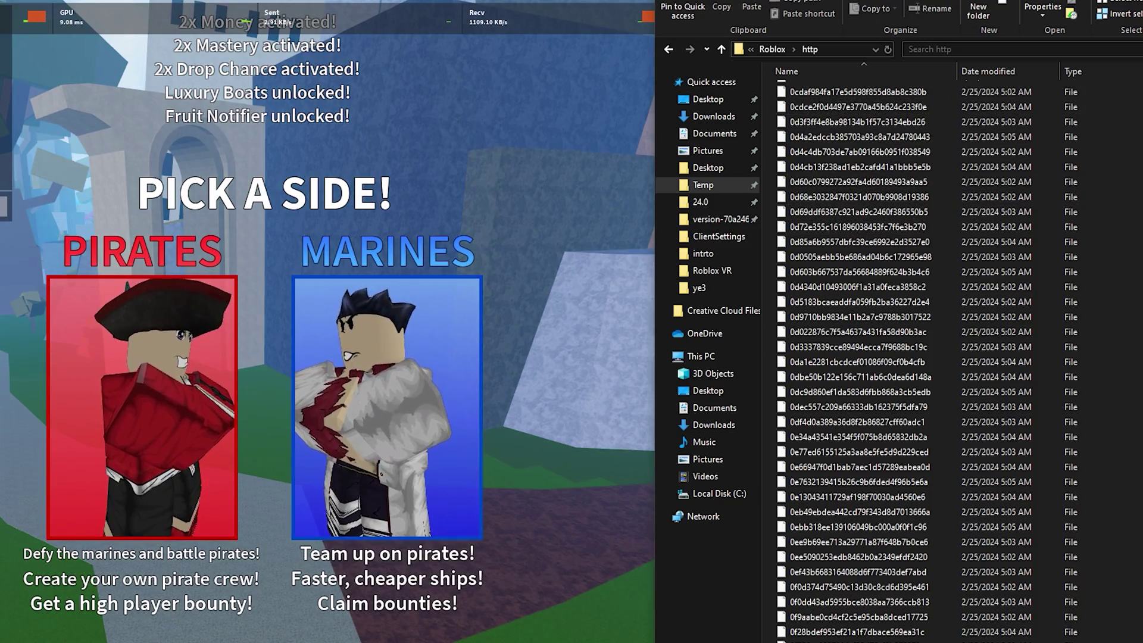
scroll(1020, 238, "down", 20)
key("super+Up")
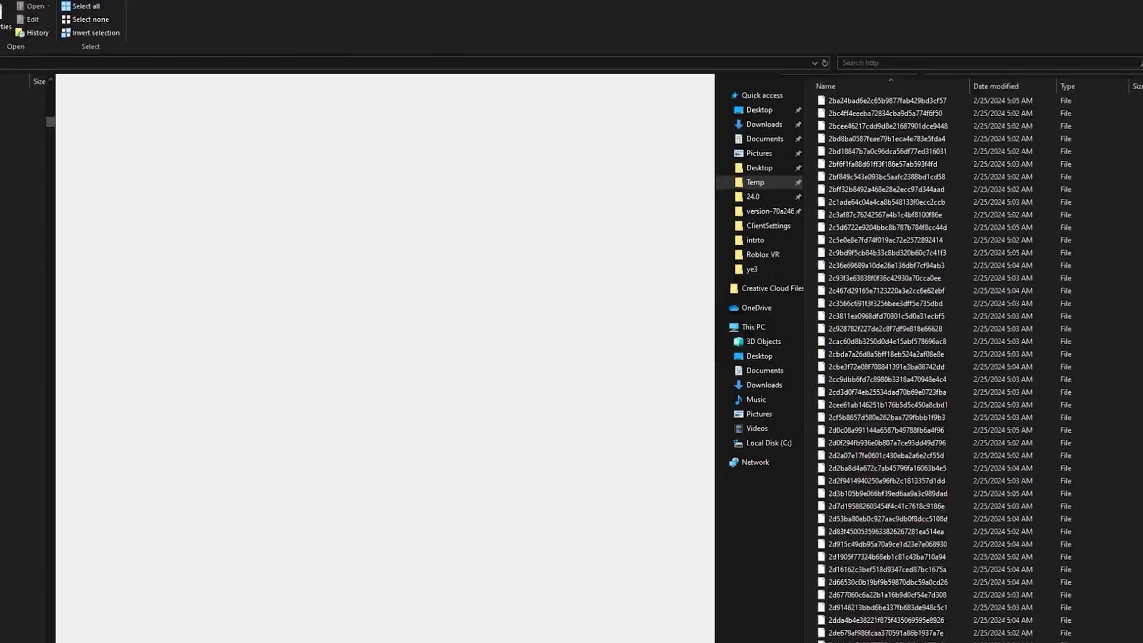
left_click_drag(1138, 120, 1139, 156)
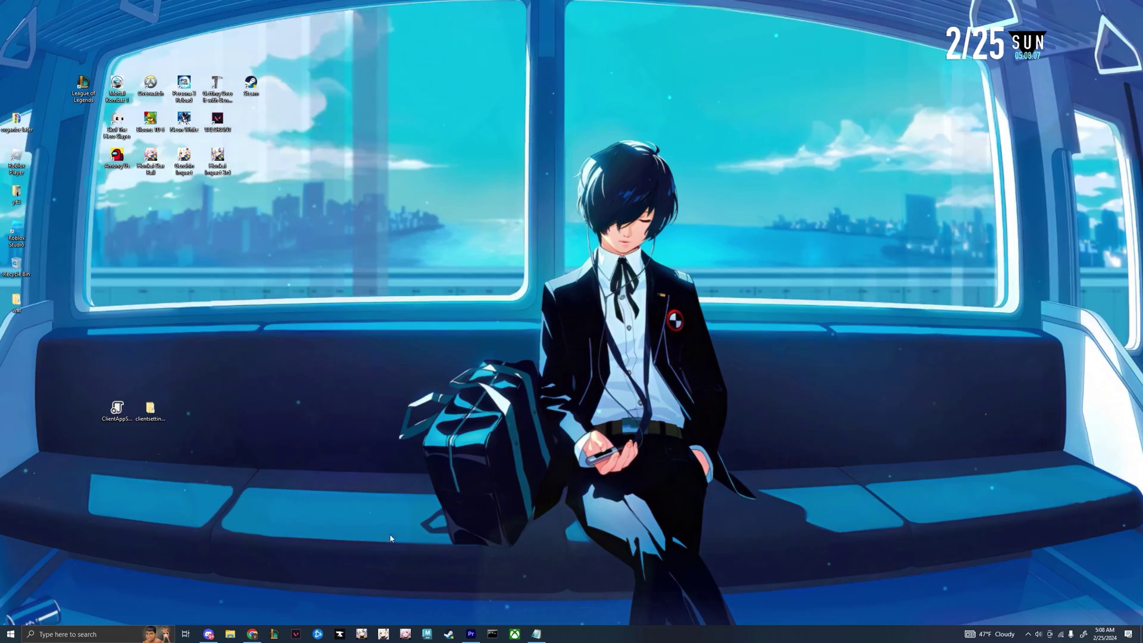
Open the %temp% folder, delete its contents and empty the Recycle Bin.
left_click(114, 627)
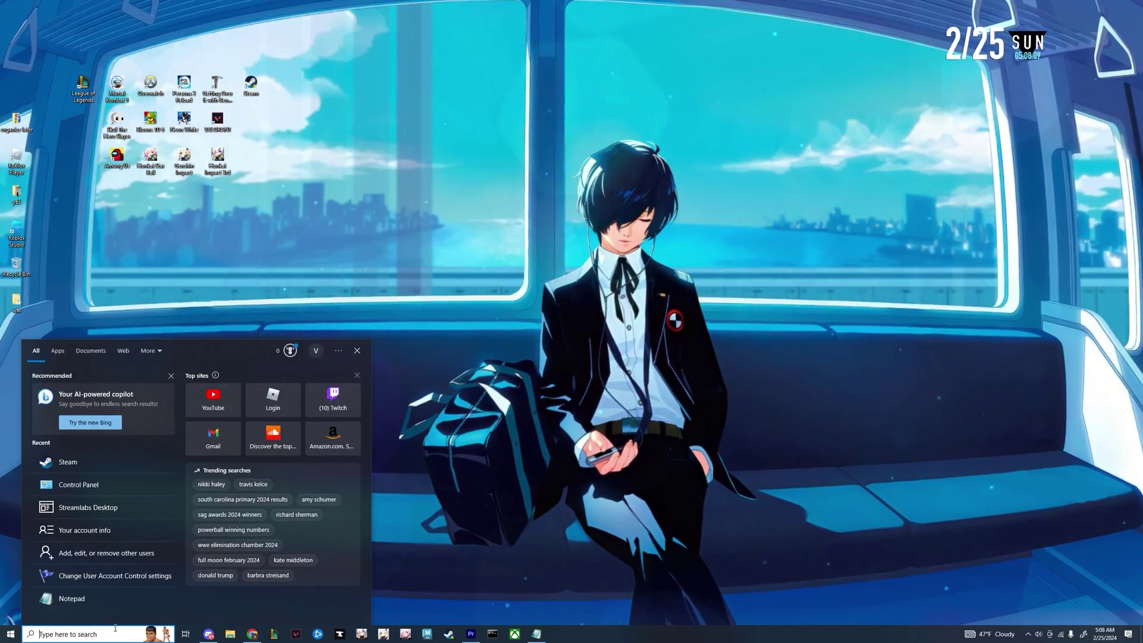
type("%temp%")
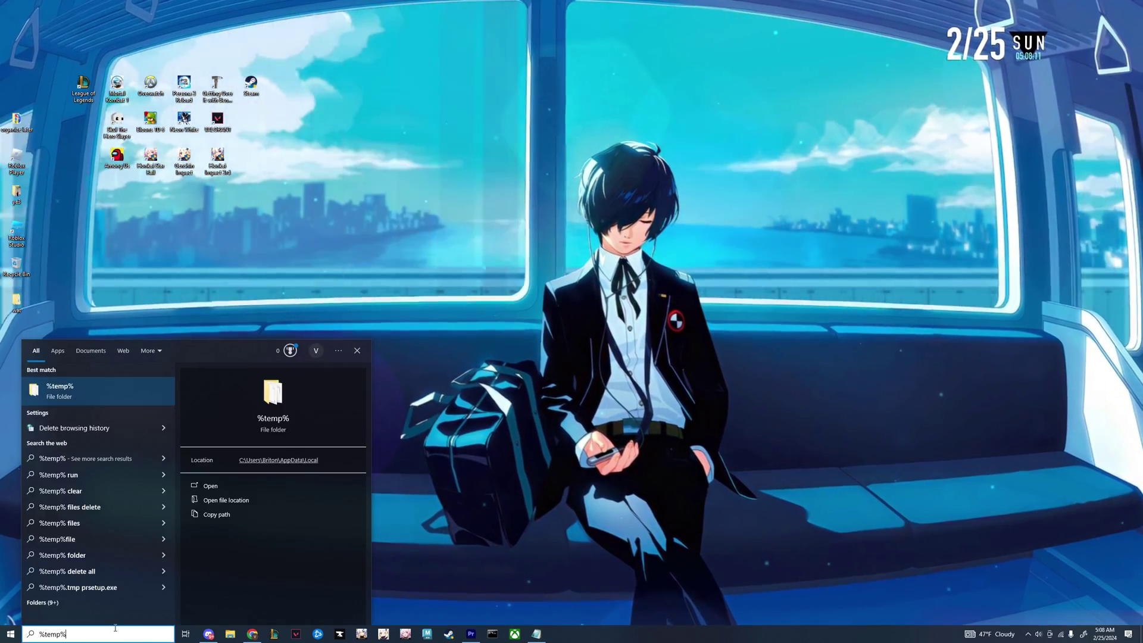
left_click(89, 388)
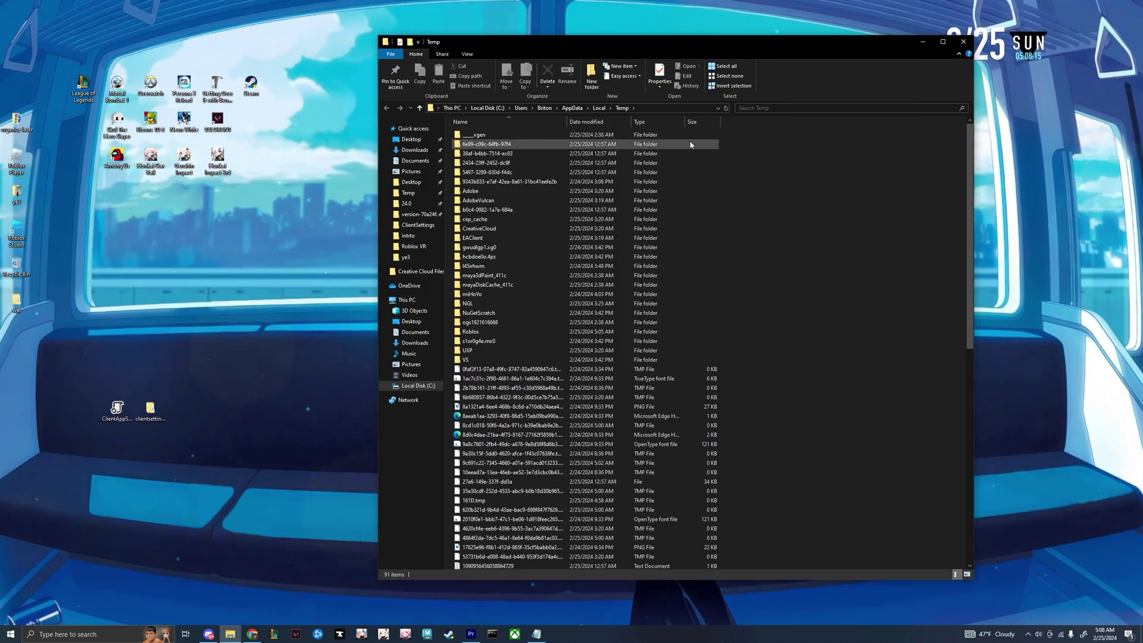
left_click_drag(740, 135, 603, 626)
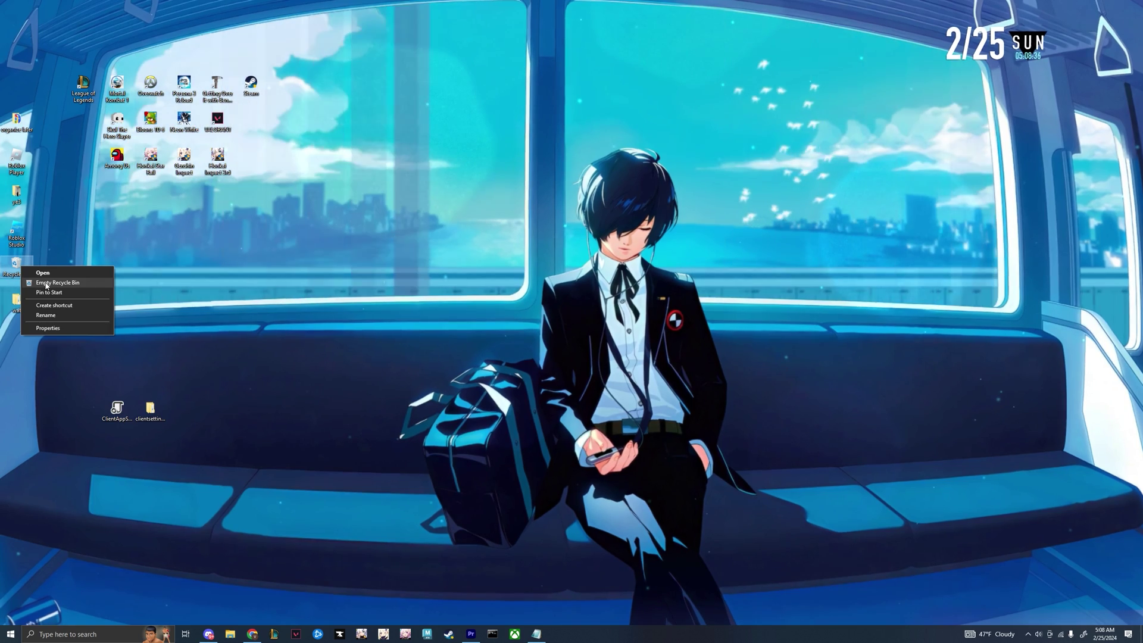
key("shift+Delete")
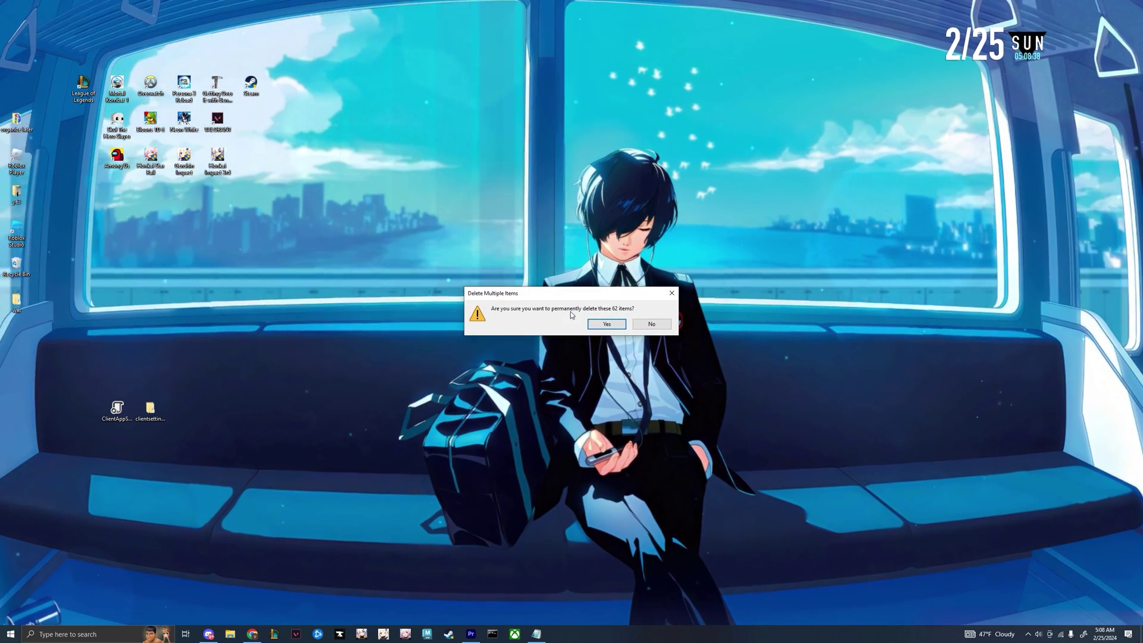
key("Return")
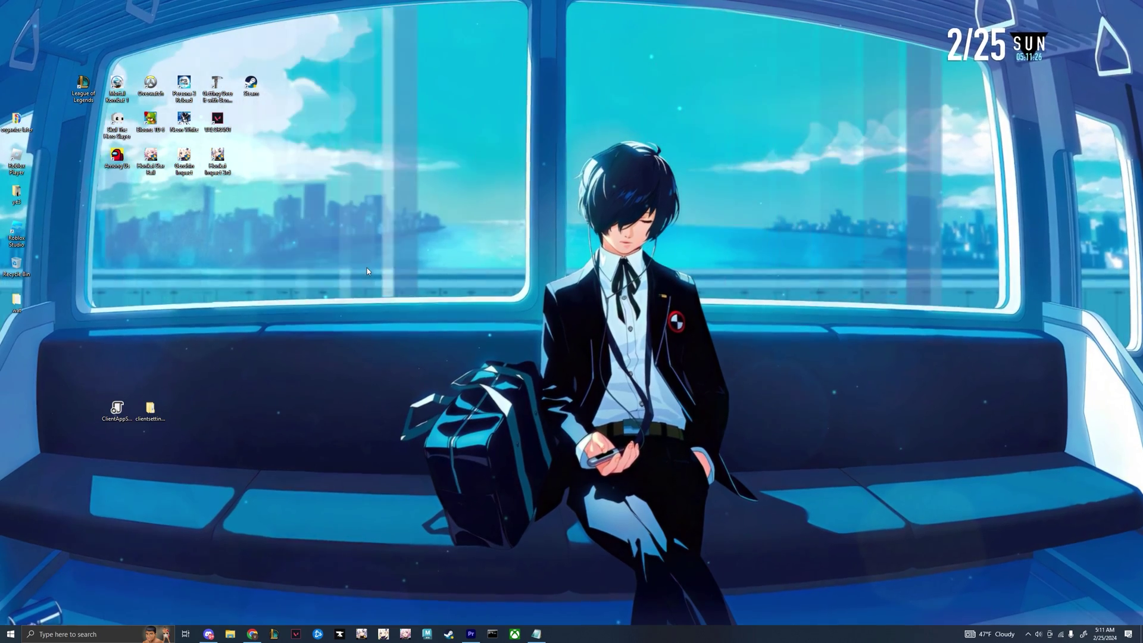
Create a new folder named ClientSettings on the desktop.
right_click(367, 269)
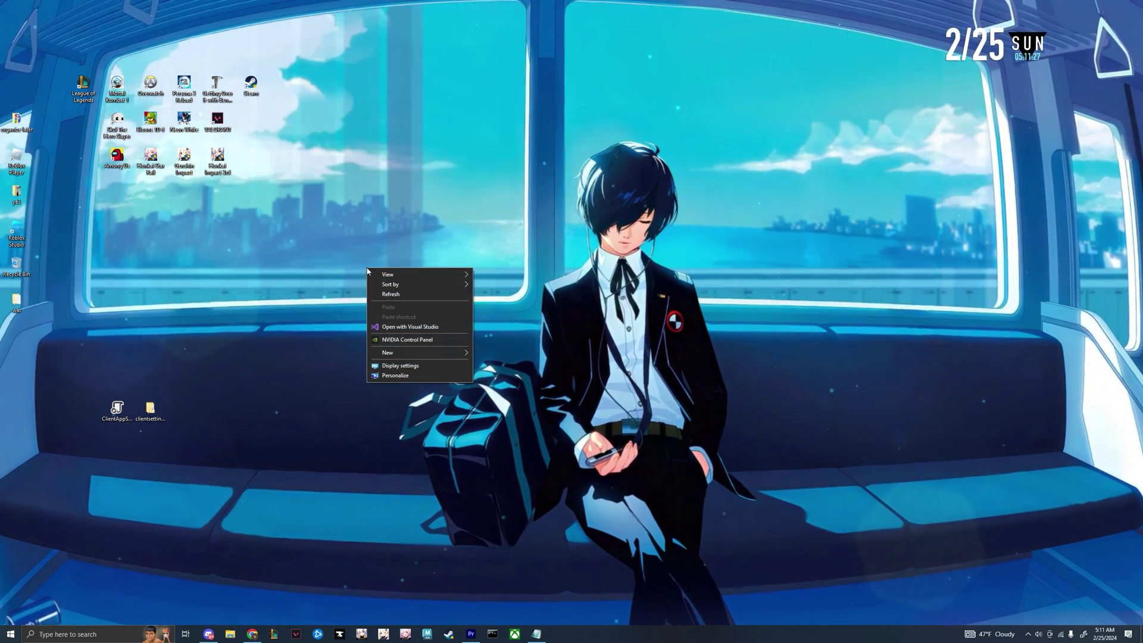
mouse_move(453, 353)
left_click(492, 353)
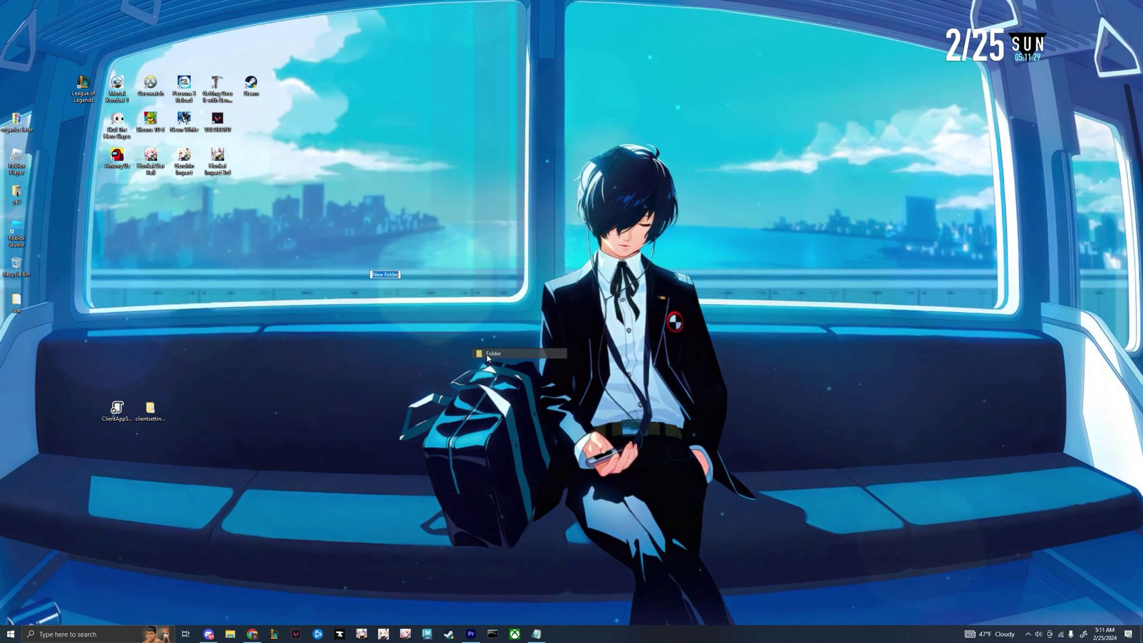
type("clientSettings")
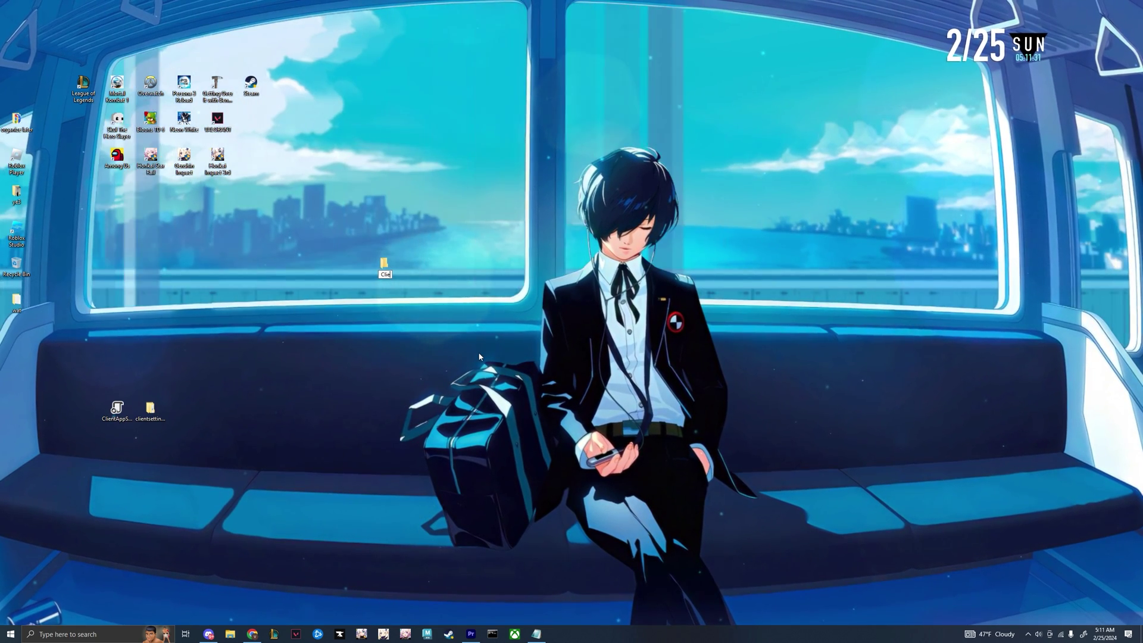
key("Return")
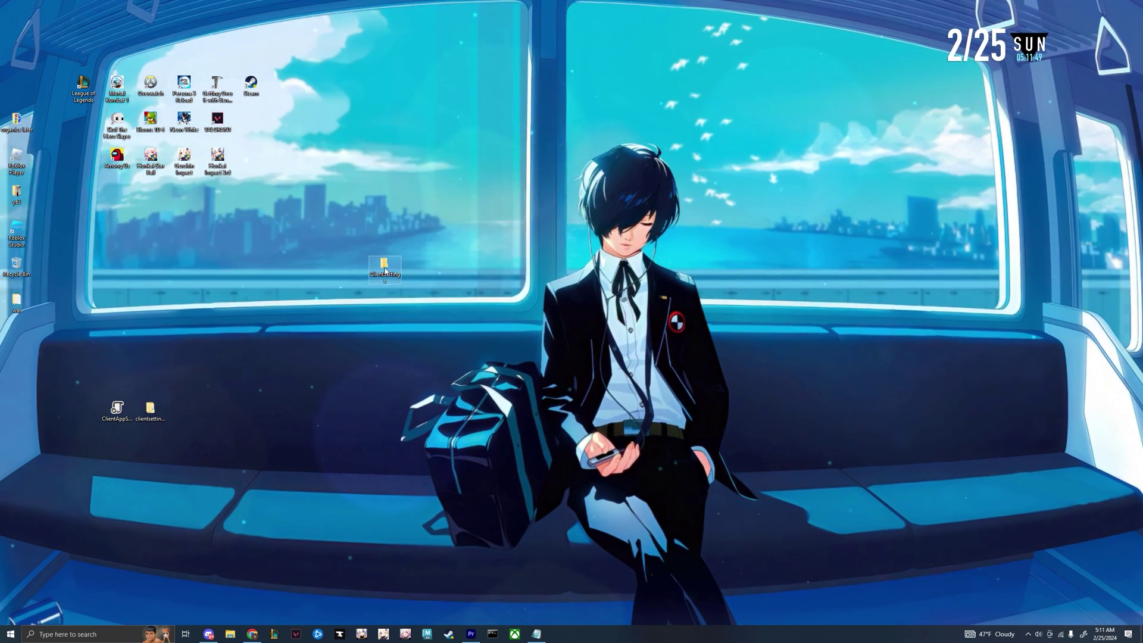
Create a text document named ClientAppSettings inside the ClientSettings folder.
key("Return")
right_click(554, 236)
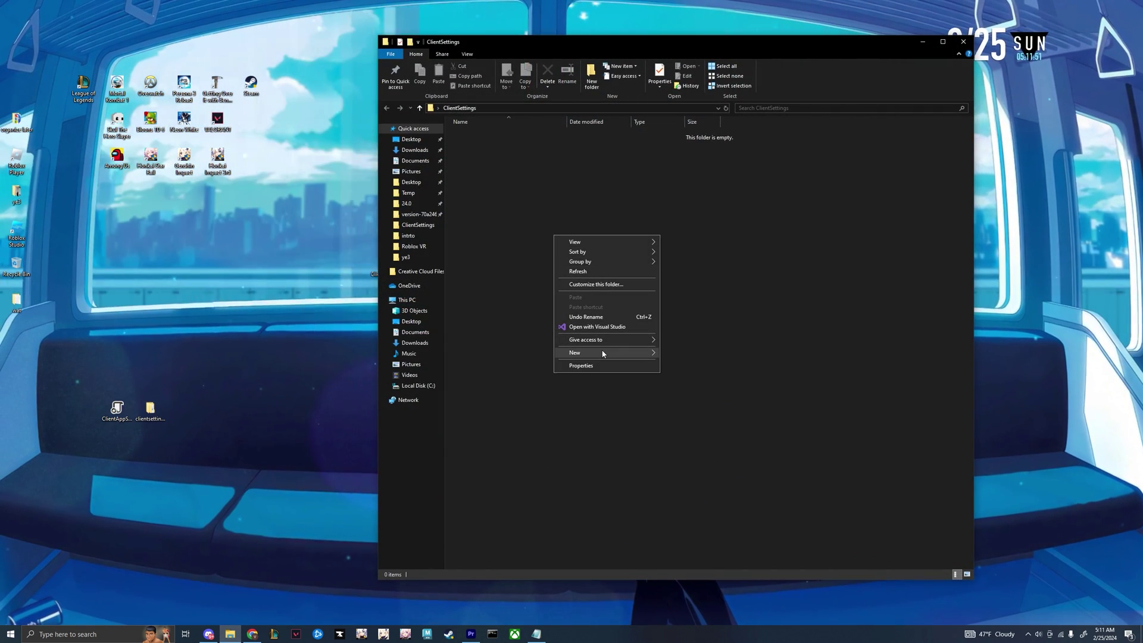
mouse_move(631, 352)
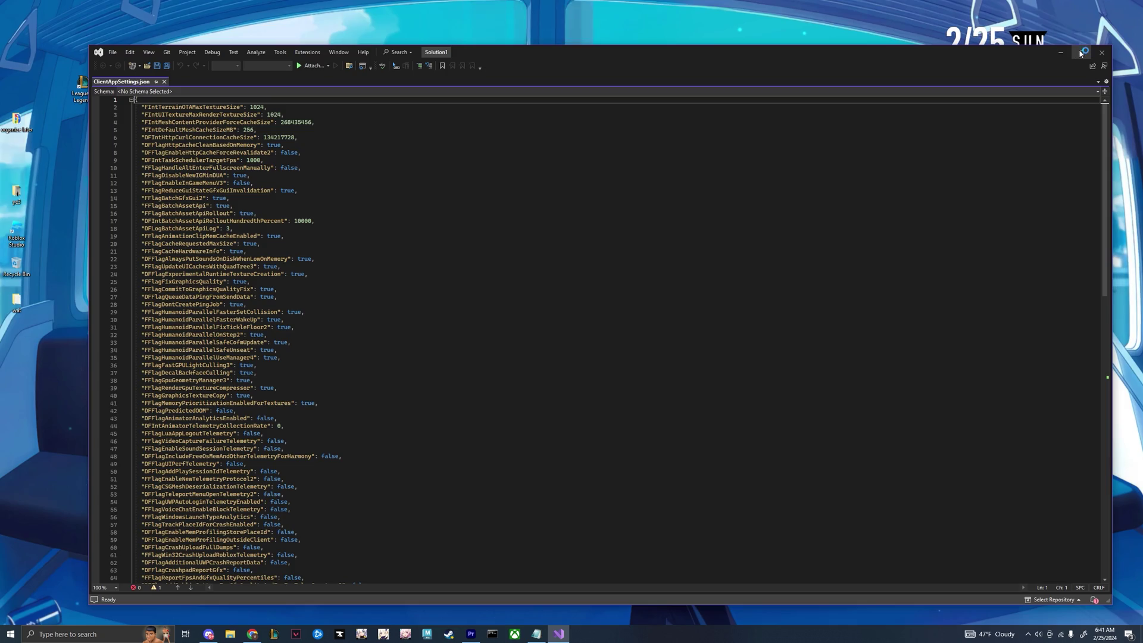
Paste the prepared Roblox flag list into the empty ClientAppSettings document in Notepad.
left_click(1080, 52)
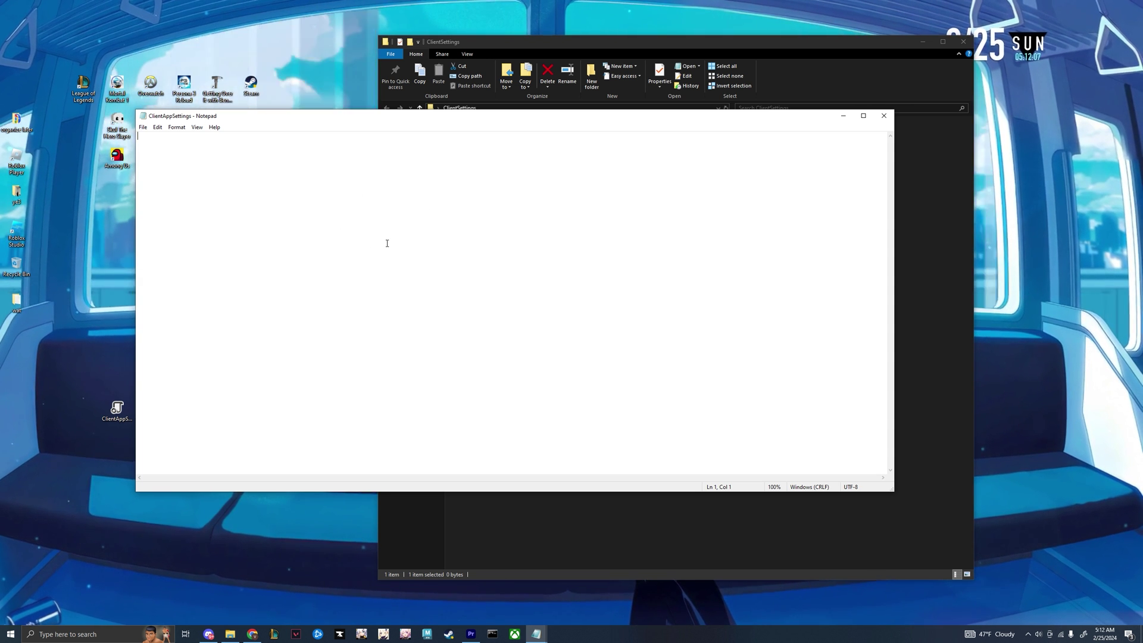
key("ctrl+v")
scroll(416, 275, "up", 17)
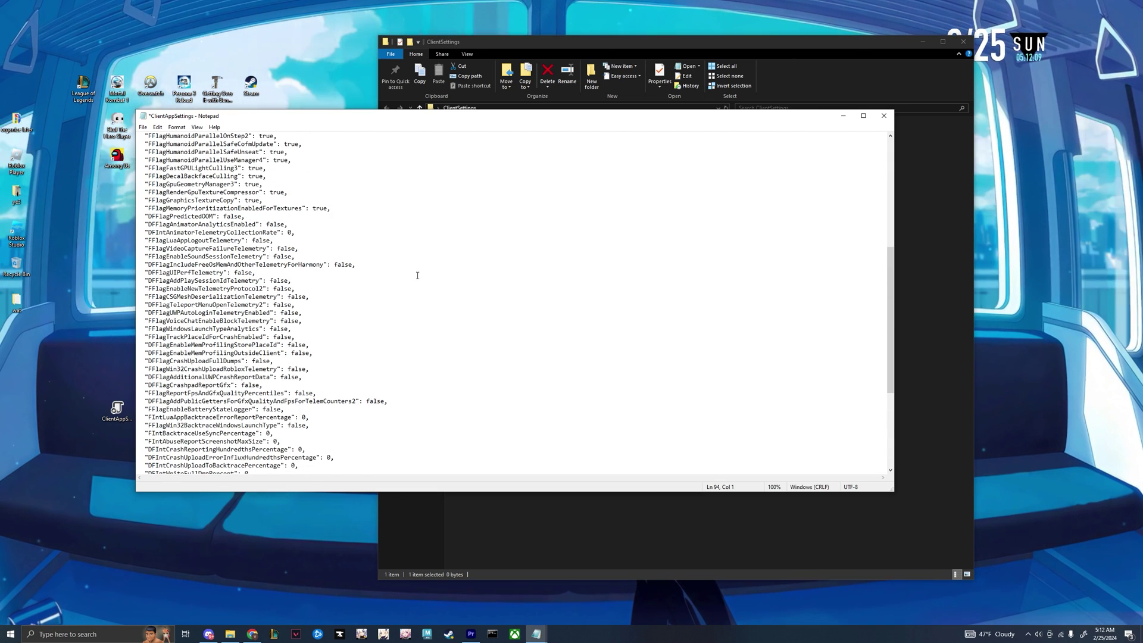
Save the document in the ClientSettings folder as ClientAppSettings.json with the file type All Files.
left_click(143, 128)
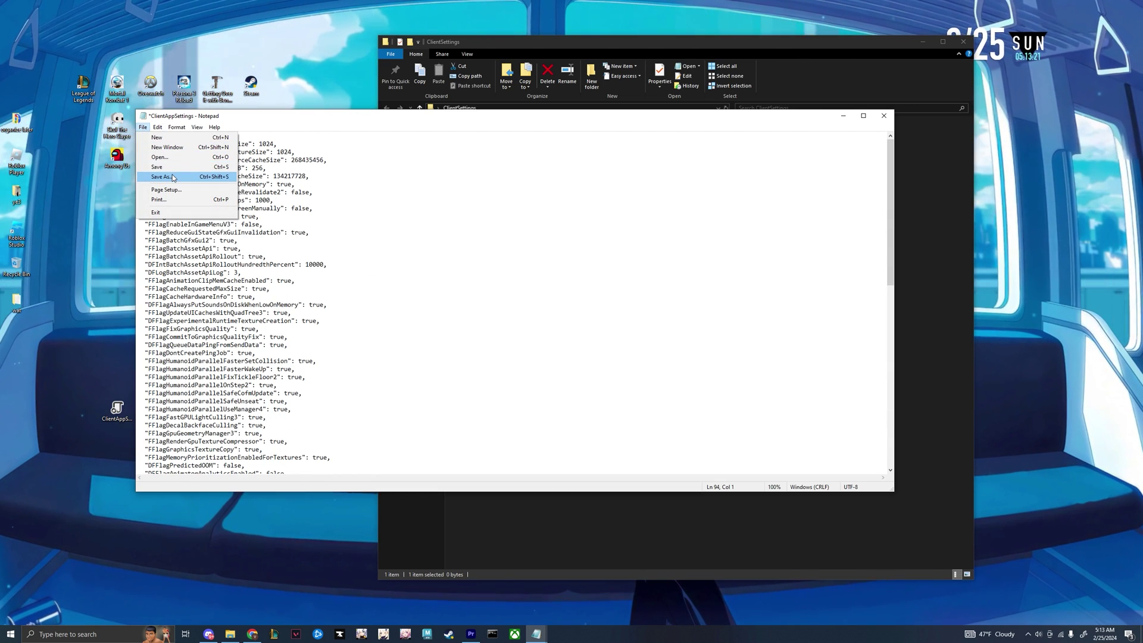
left_click(173, 178)
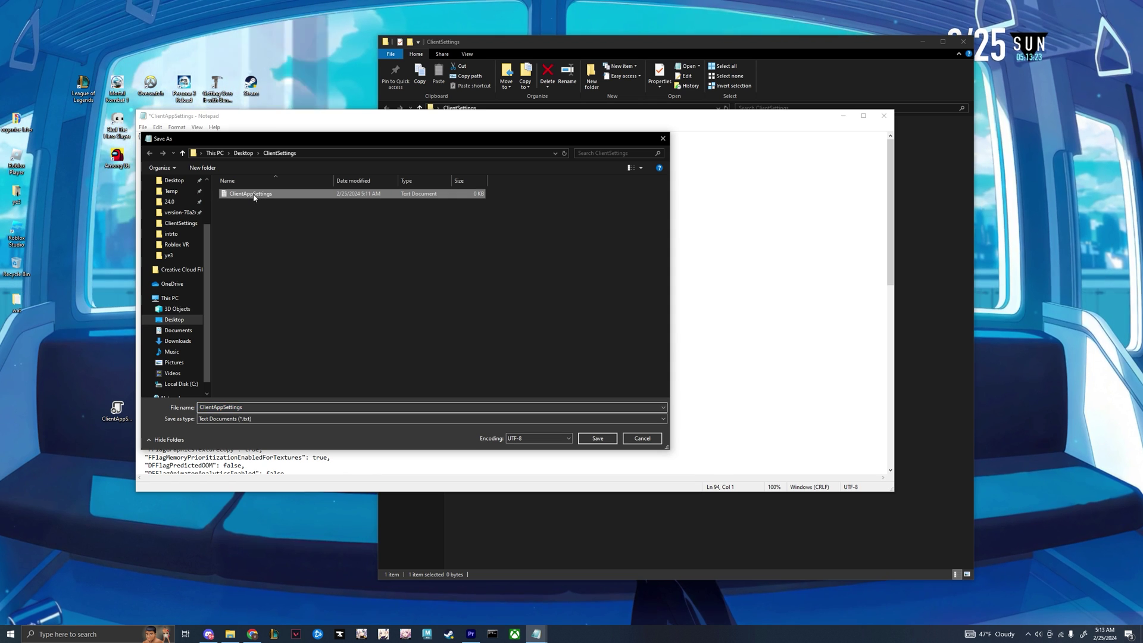
left_click(287, 418)
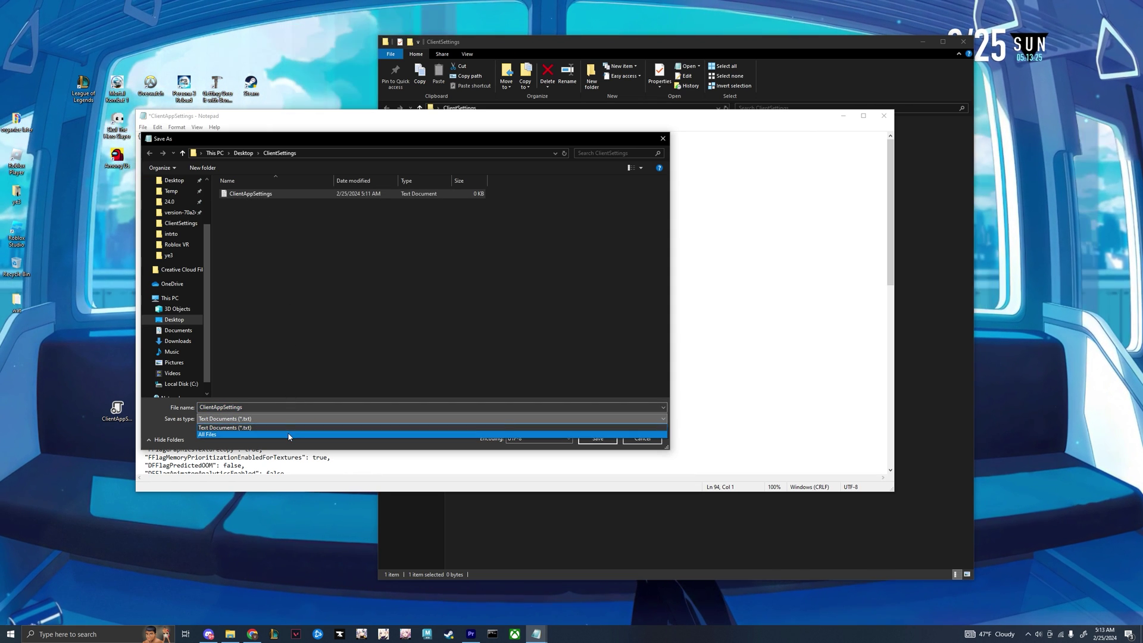
left_click(287, 431)
left_click(289, 406)
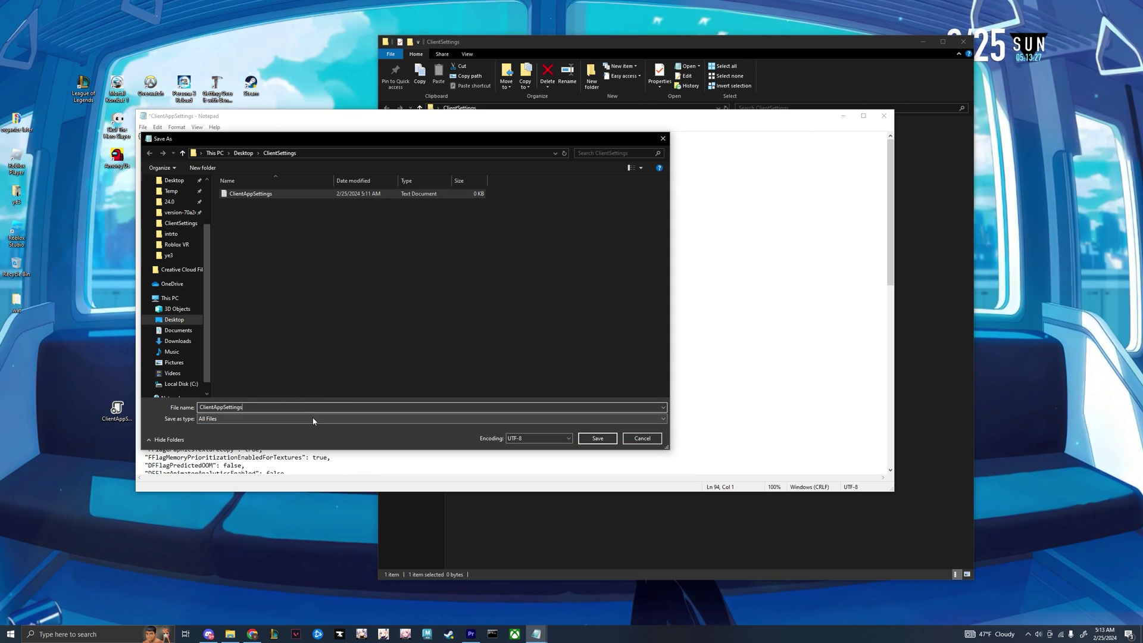
type(".j")
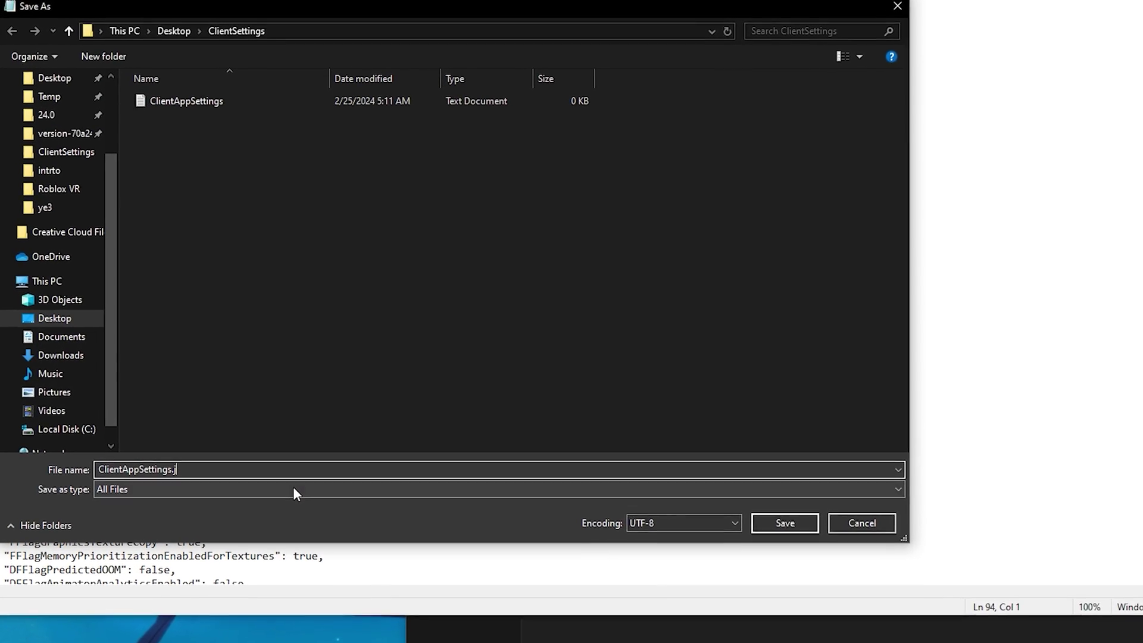
type("son")
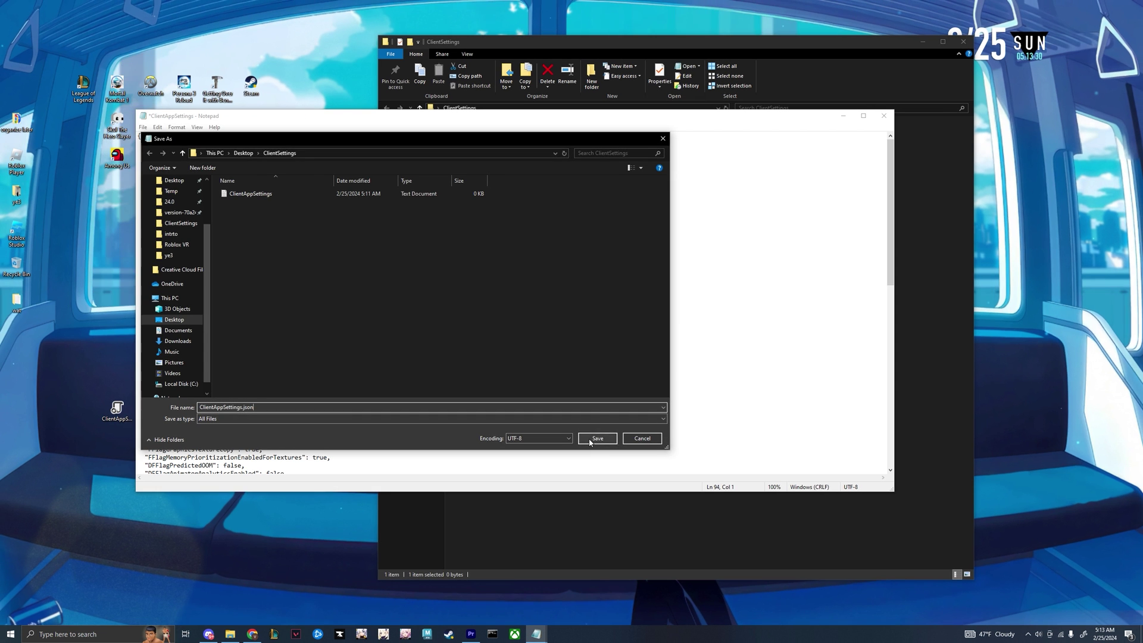
left_click(856, 554)
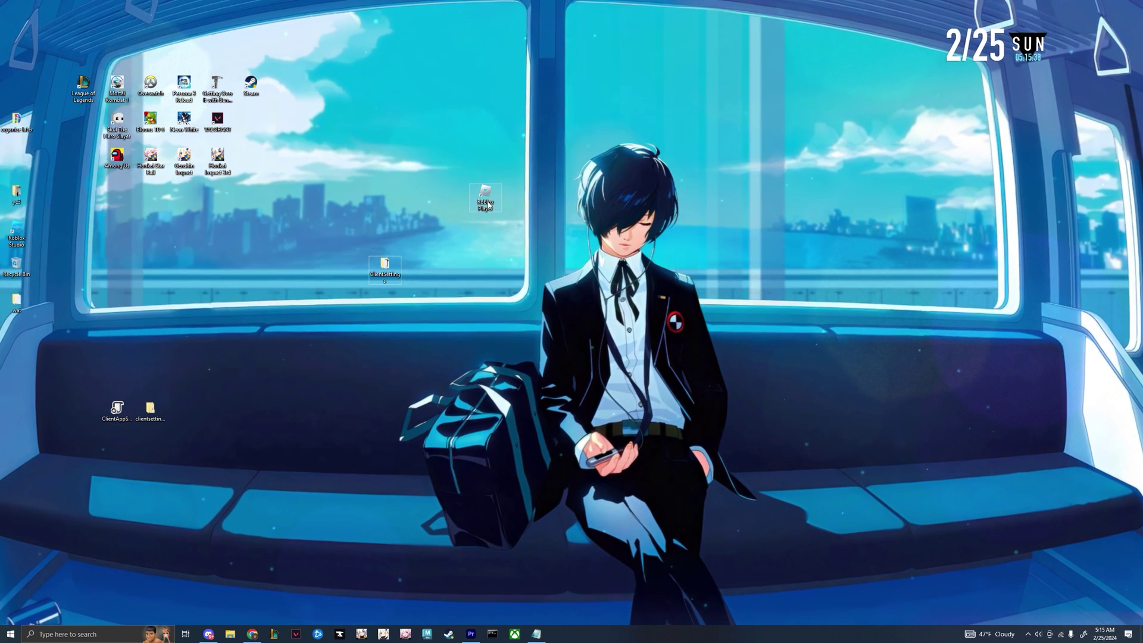
Open the Roblox Player shortcut's file location and move the desktop ClientSettings folder into that version folder.
right_click(486, 200)
left_click(517, 224)
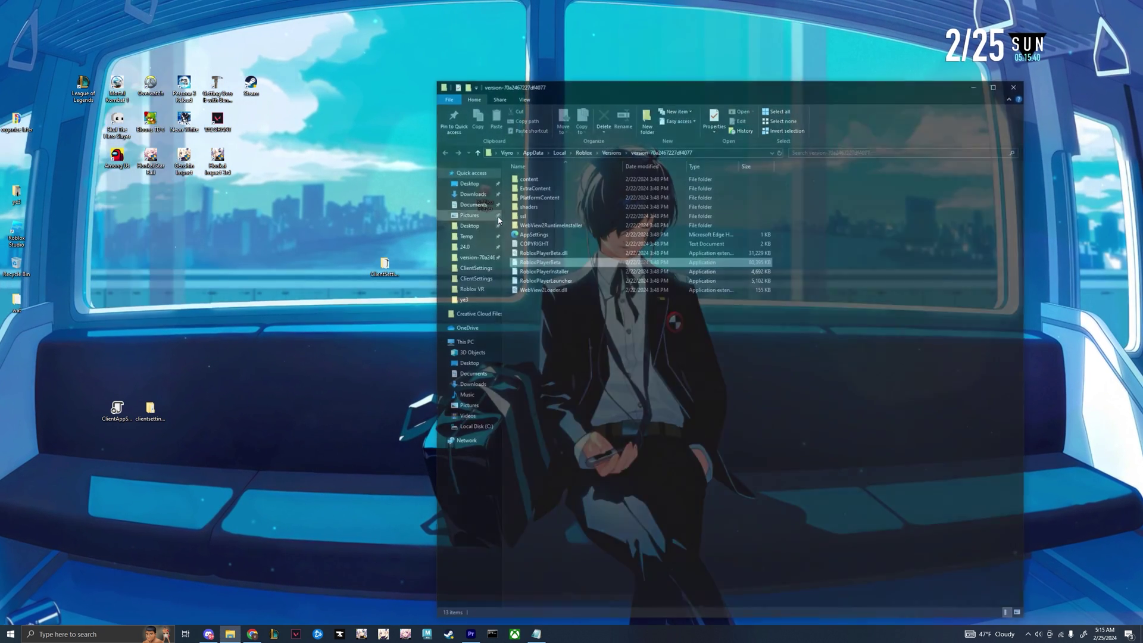
left_click_drag(393, 262, 566, 352)
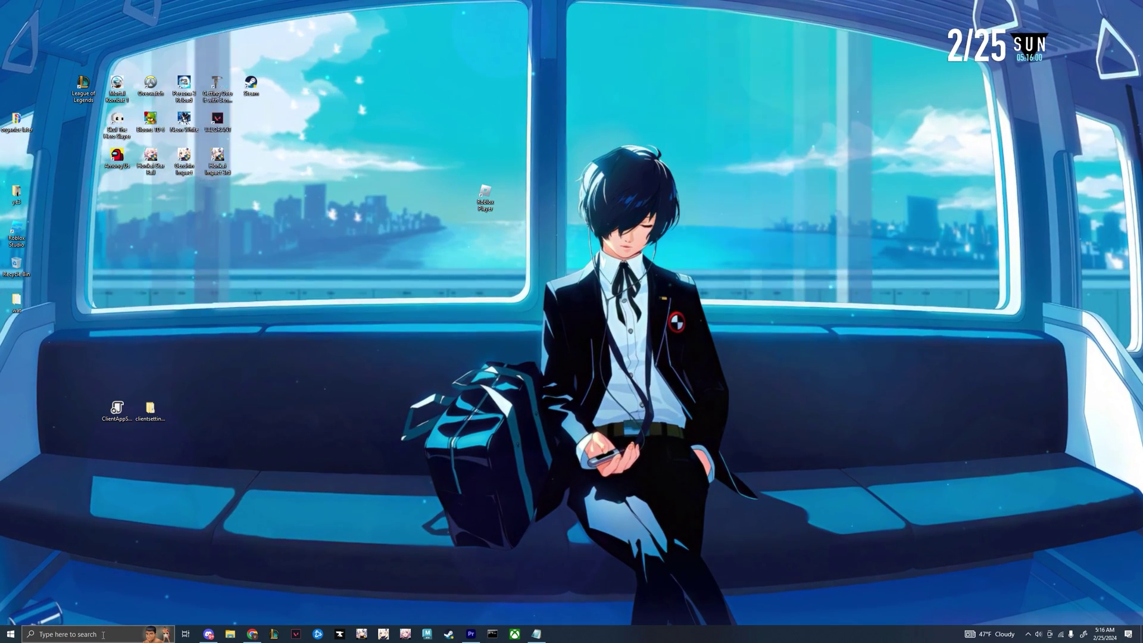
Search Windows for CMD and open Command Prompt as administrator.
left_click(115, 632)
type("CMD")
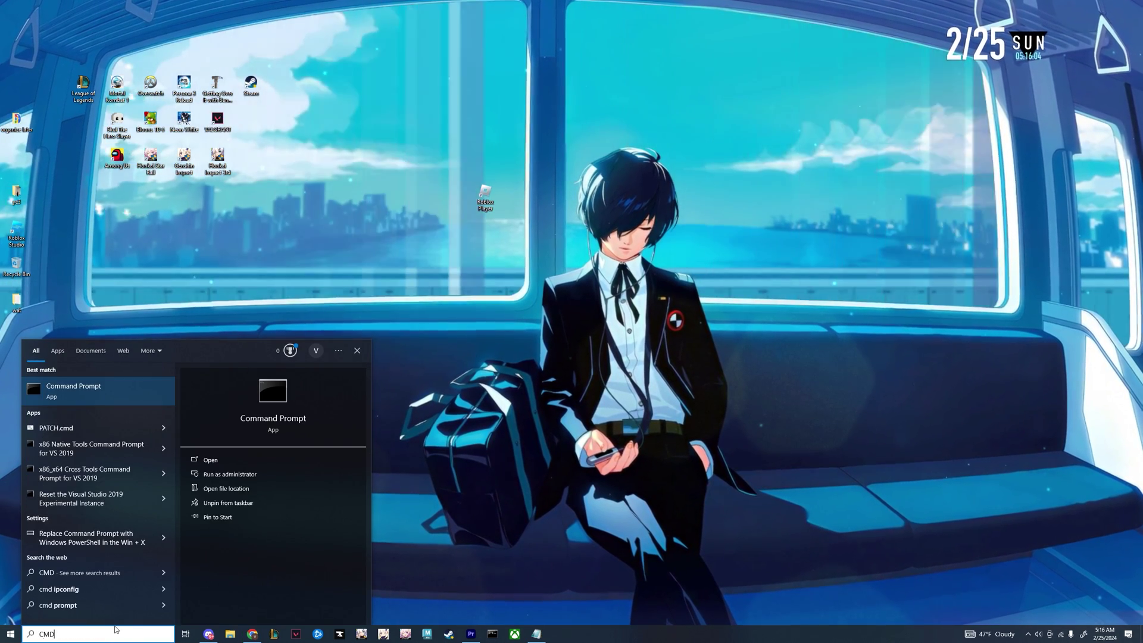
right_click(83, 391)
left_click(116, 399)
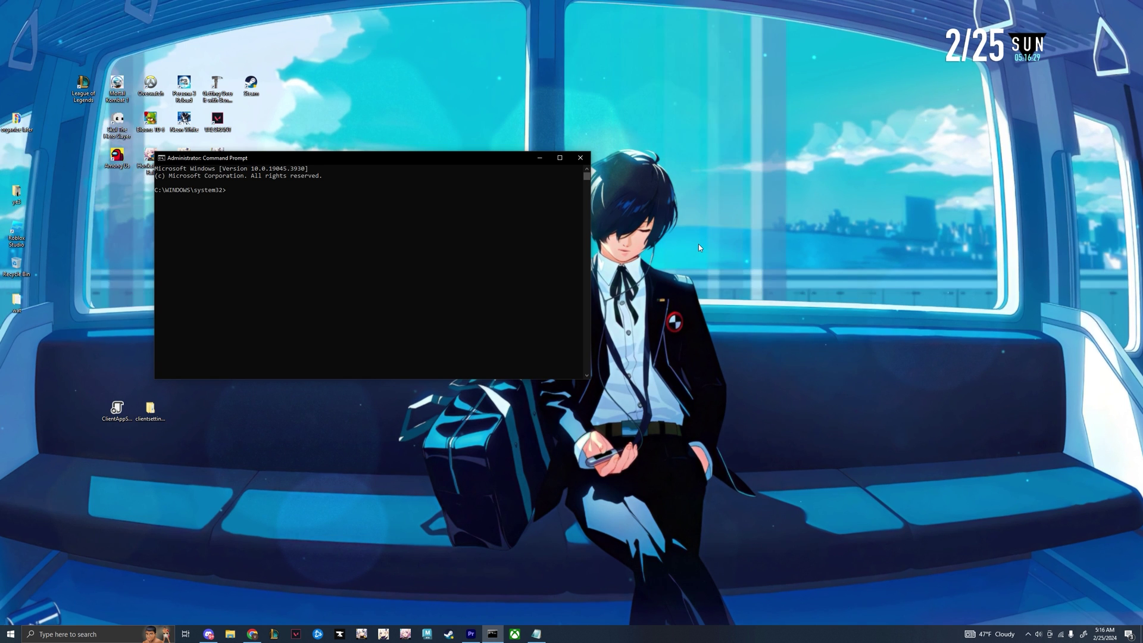
Flush the DNS resolver cache with the command ipconfig /flushdns.
type("ipconfi")
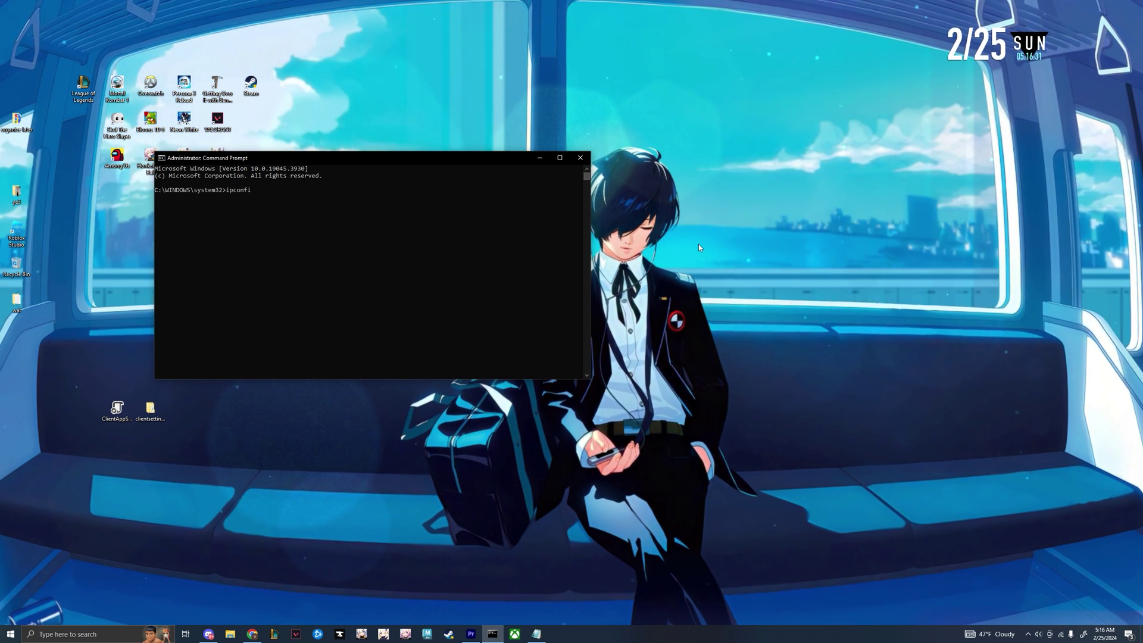
type("g /flushdns")
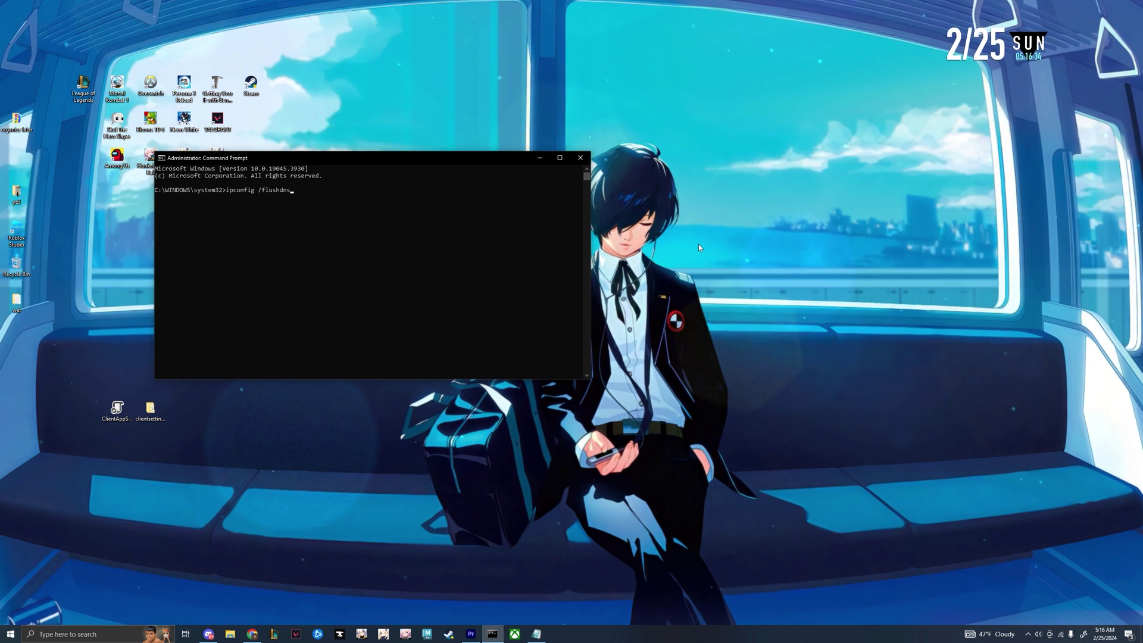
key("Return")
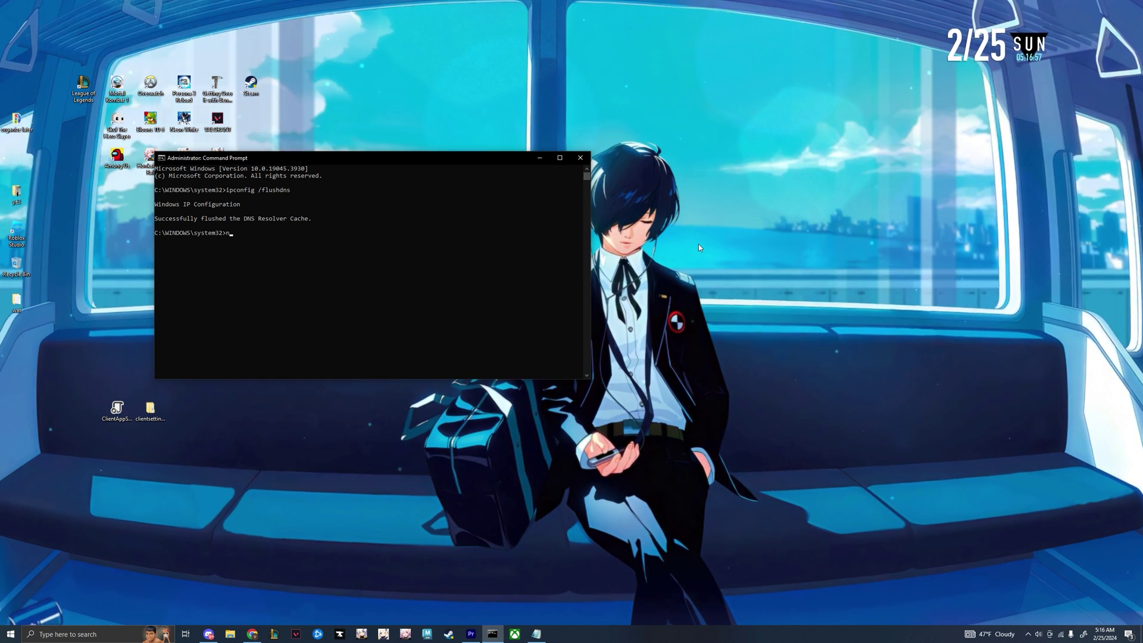
Reset the Winsock catalog with the command netsh winsock reset and open the computer's power options for a restart.
type("netsh")
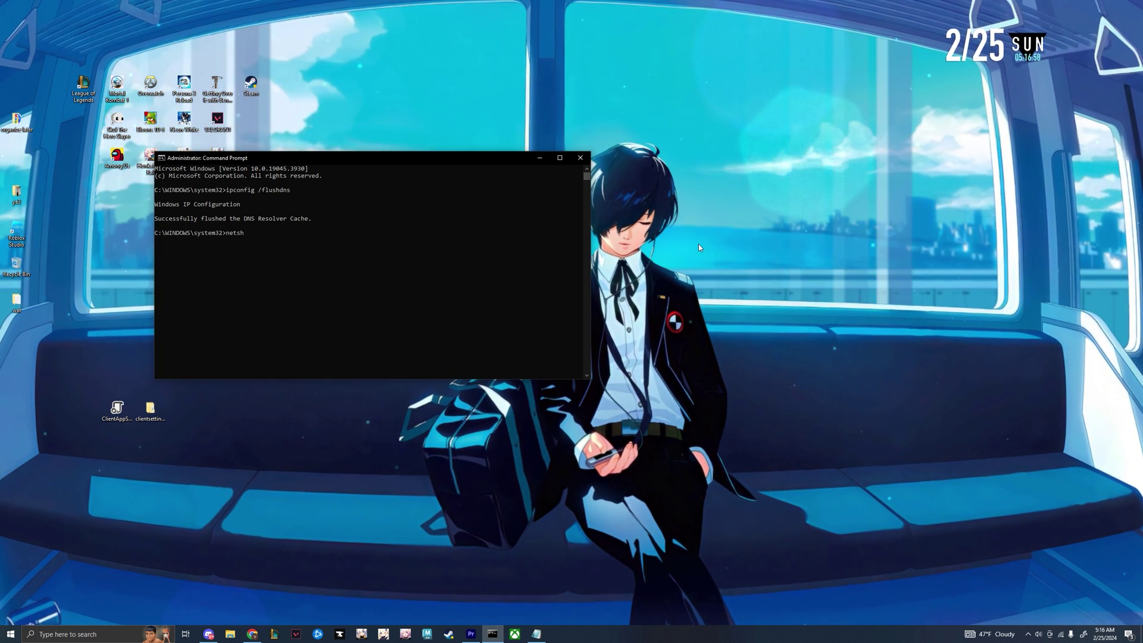
type(" winsock reset")
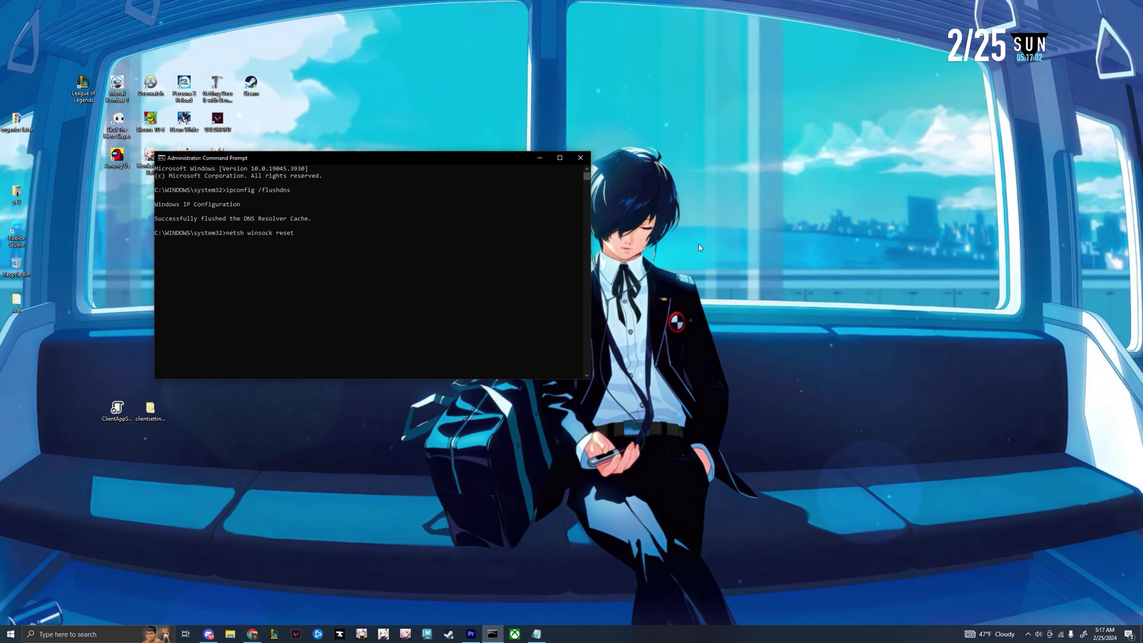
key("Return")
left_click(9, 633)
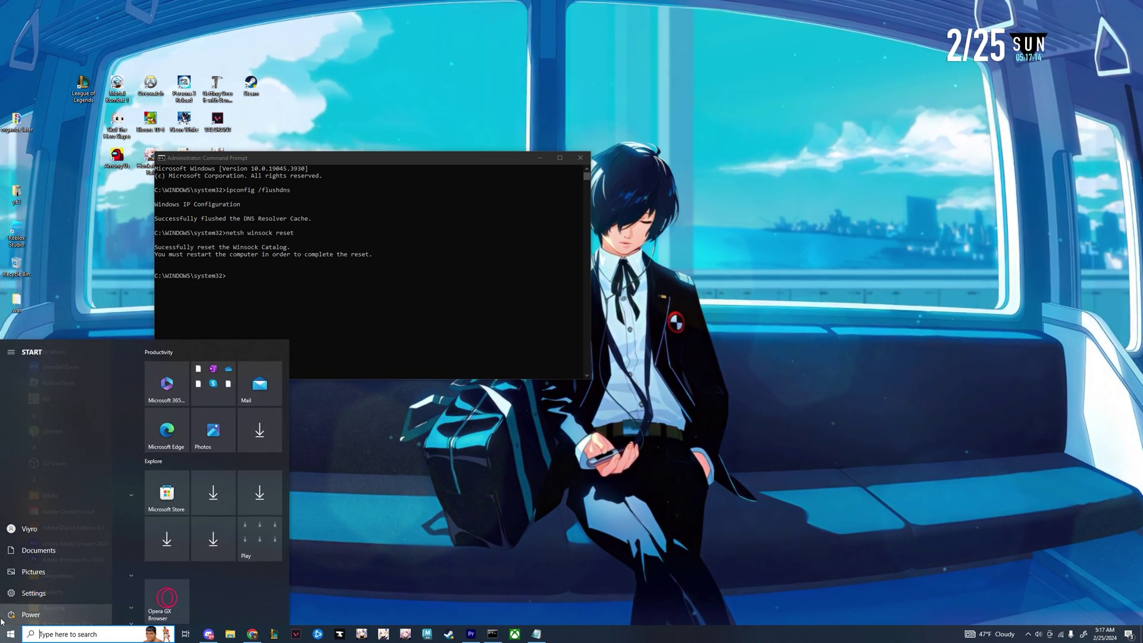
left_click(12, 614)
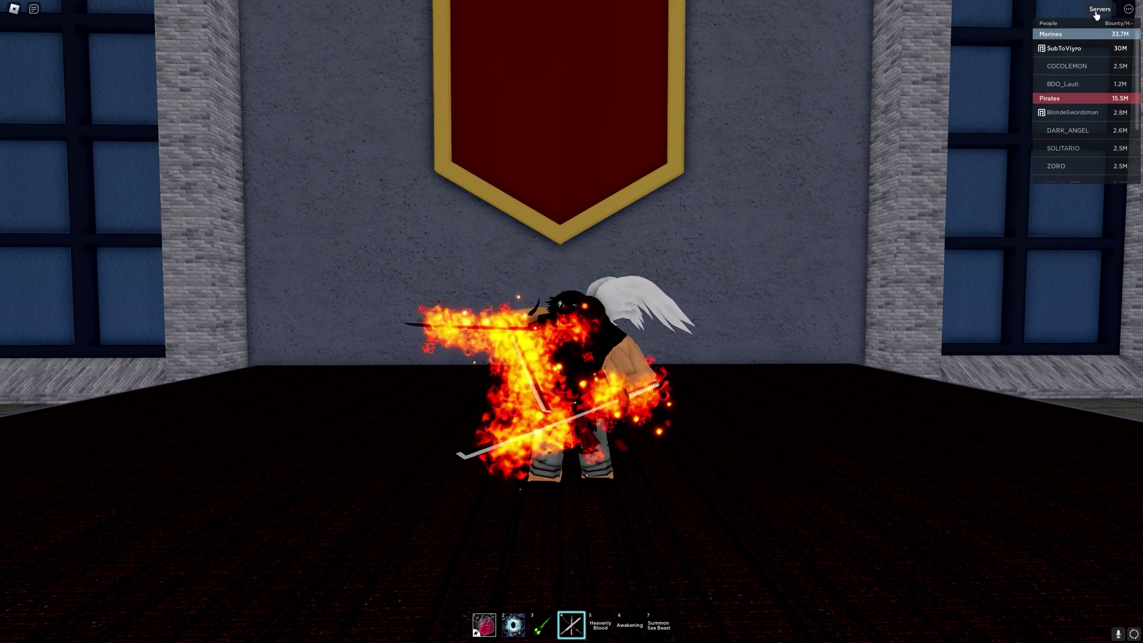
Open the Roblox game's server list and inspect the detailed Ping graph in the performance stats, closing the graph when done.
left_click(1098, 9)
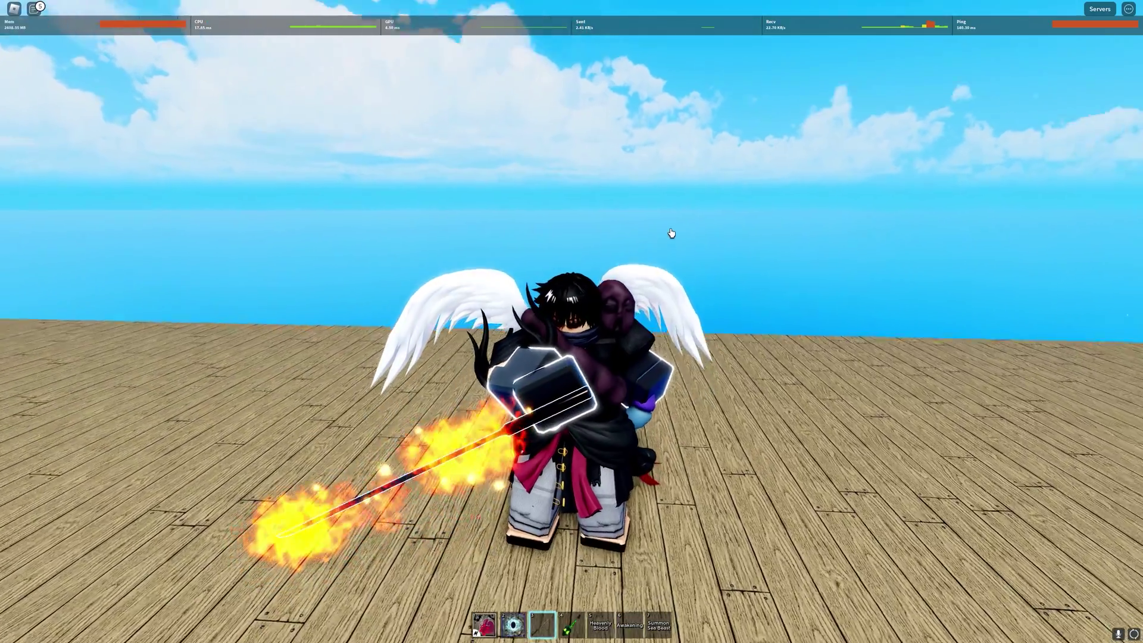
scroll(672, 233, "up", 3)
scroll(672, 233, "down", 2)
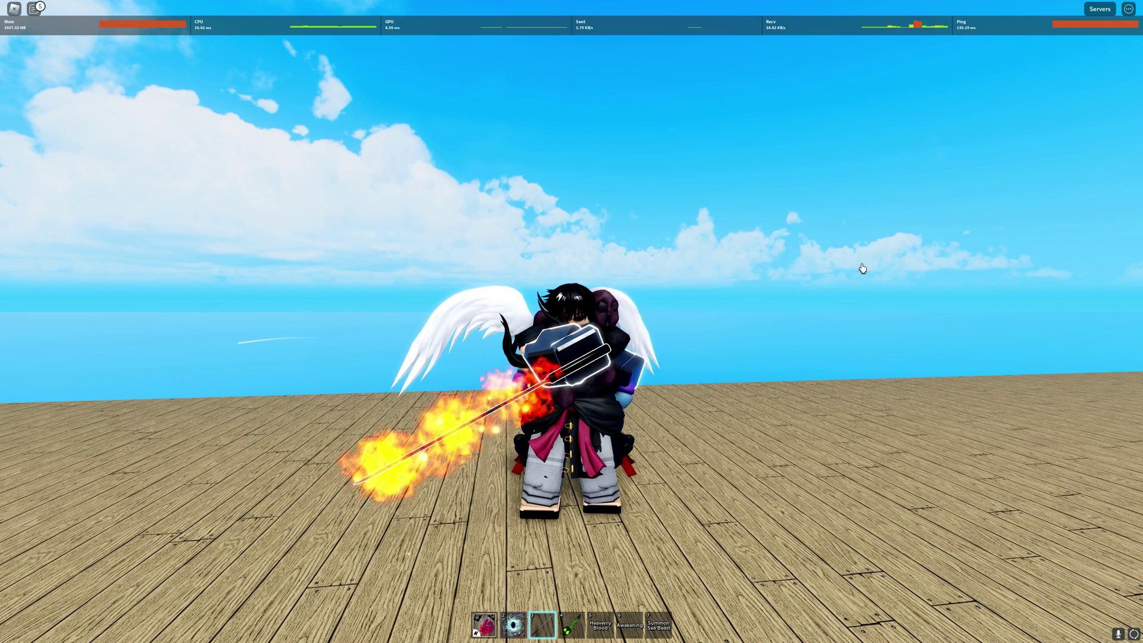
left_click(1007, 24)
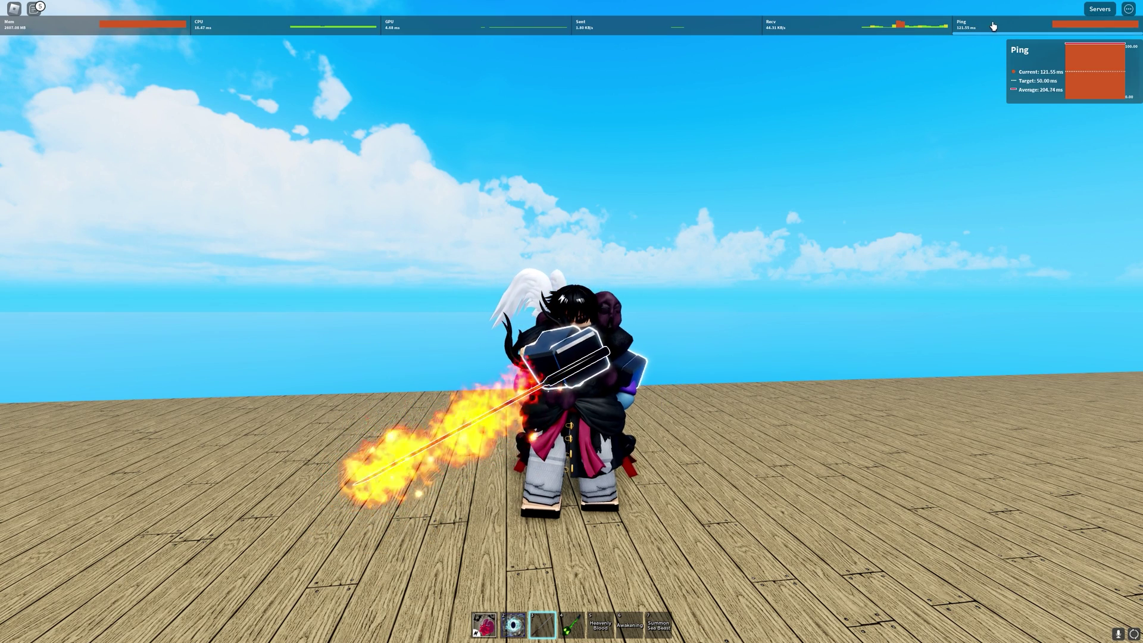
left_click(1007, 24)
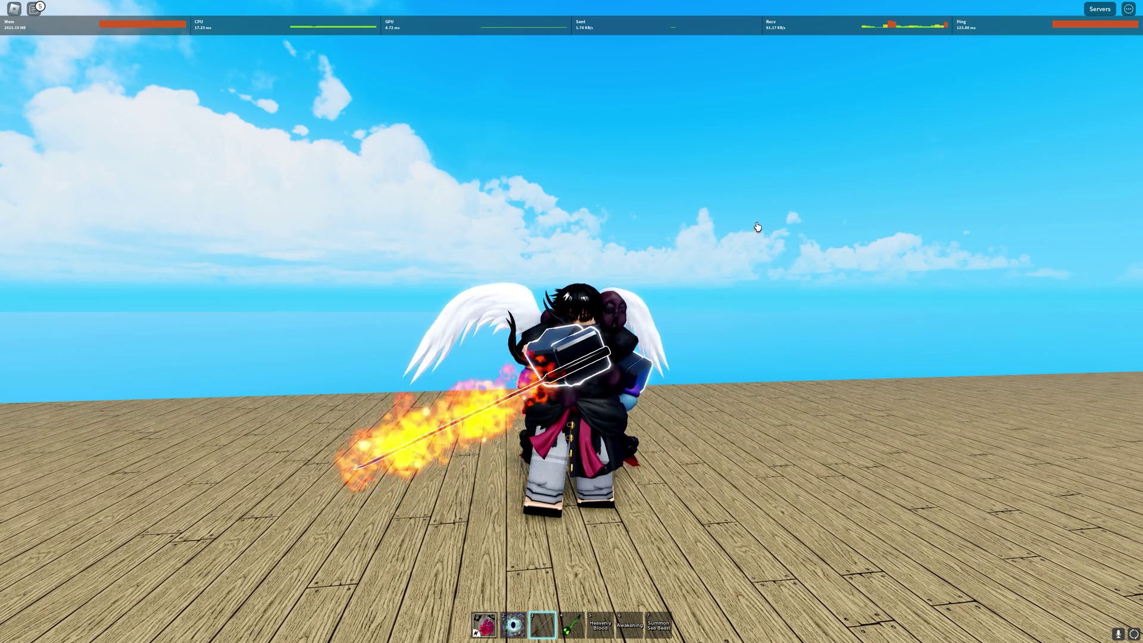
Show the NVIDIA performance overlay over the game to check FPS, render latency and CPU and GPU utilization.
key("alt+r")
key("Left")
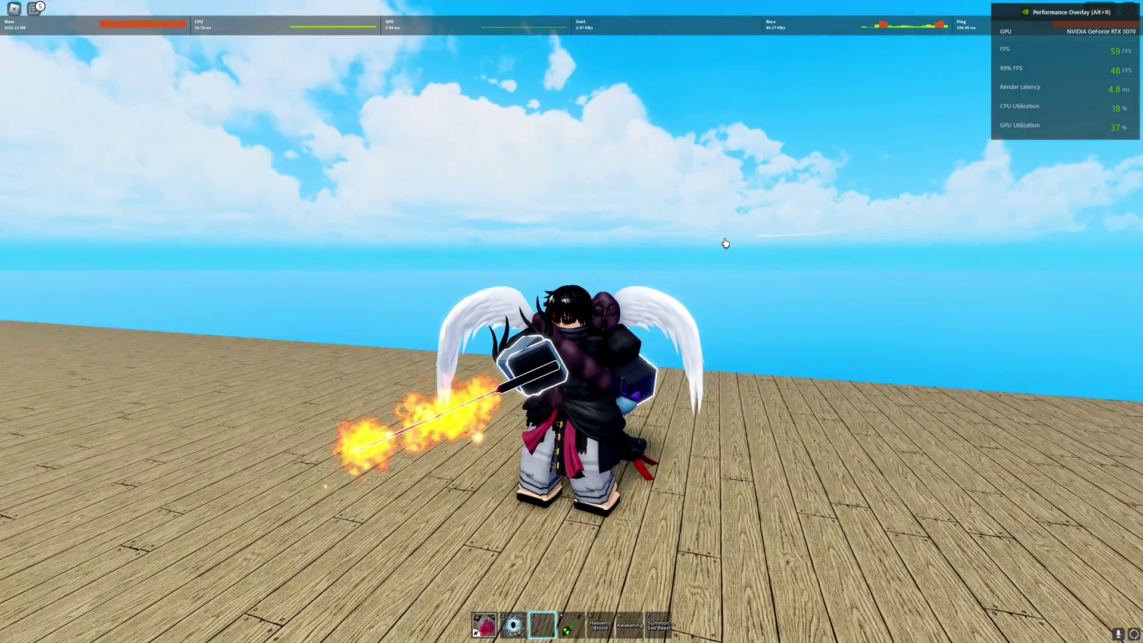
key("Left")
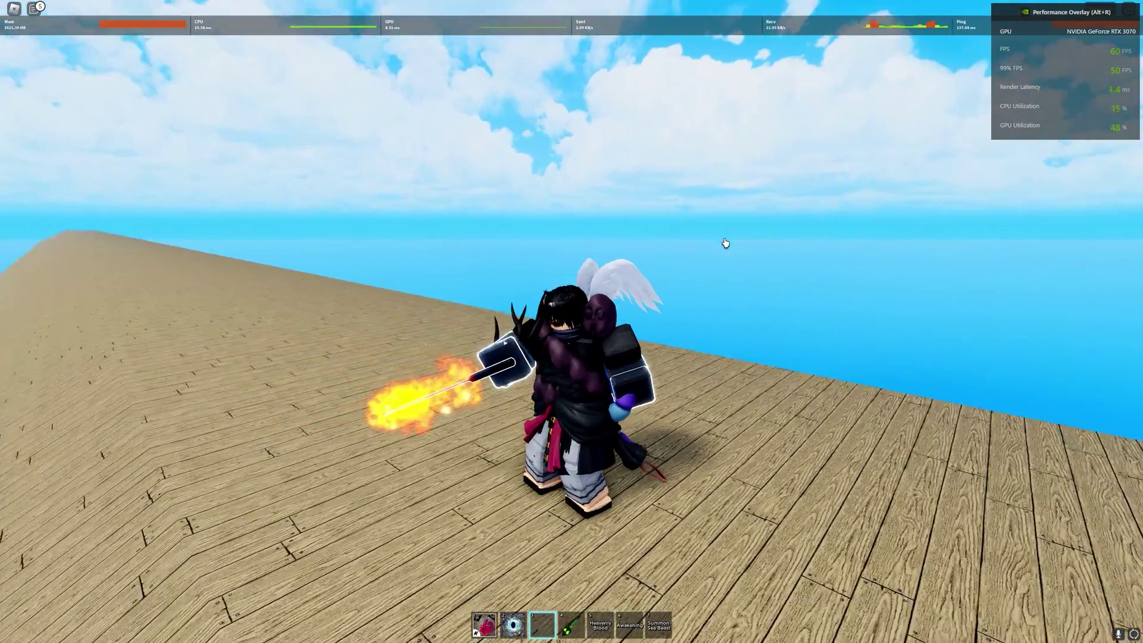